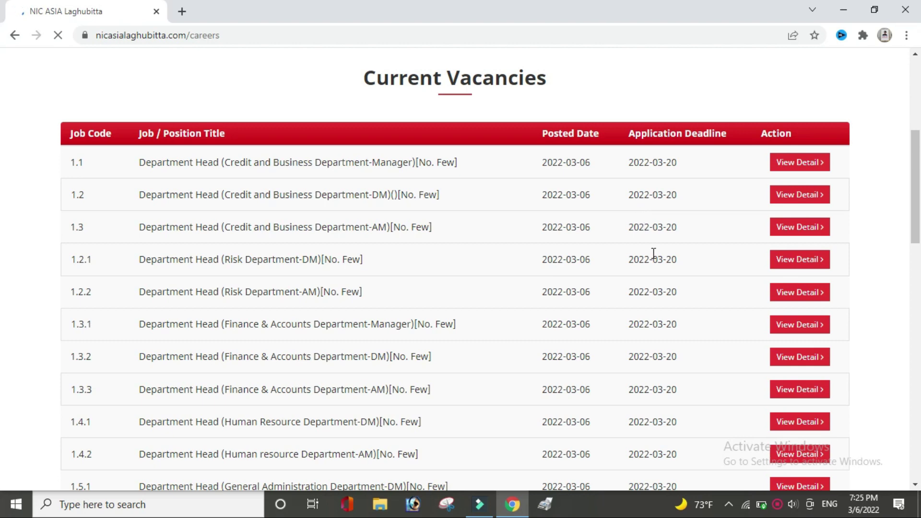
# Open the details of the Trainee Assistant vacancy in the current vacancies list and start its application form.
pyautogui.moveTo(917, 221); pyautogui.dragTo(918, 394)
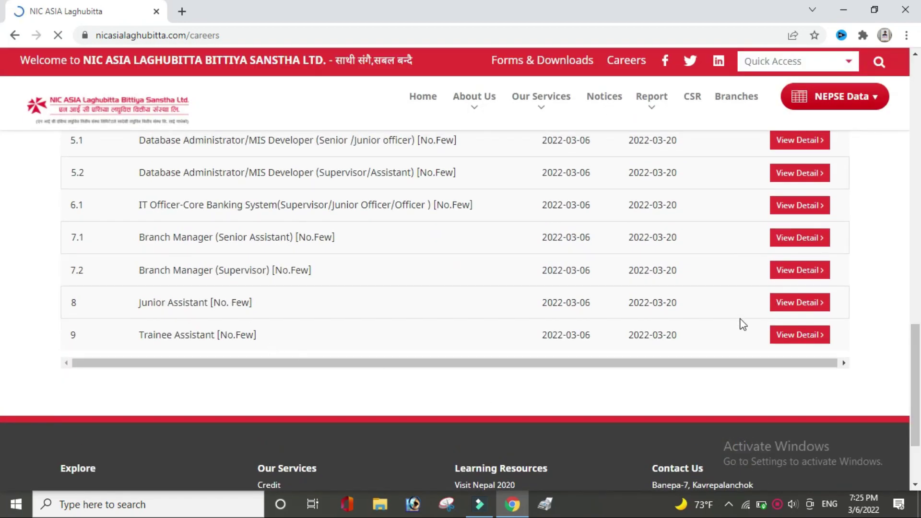
pyautogui.click(805, 335)
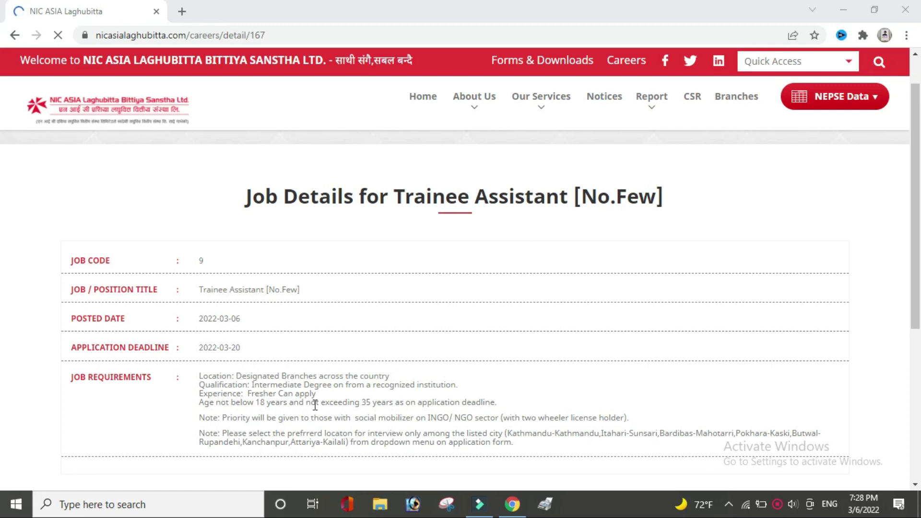
pyautogui.scroll(-3, 3, 297)
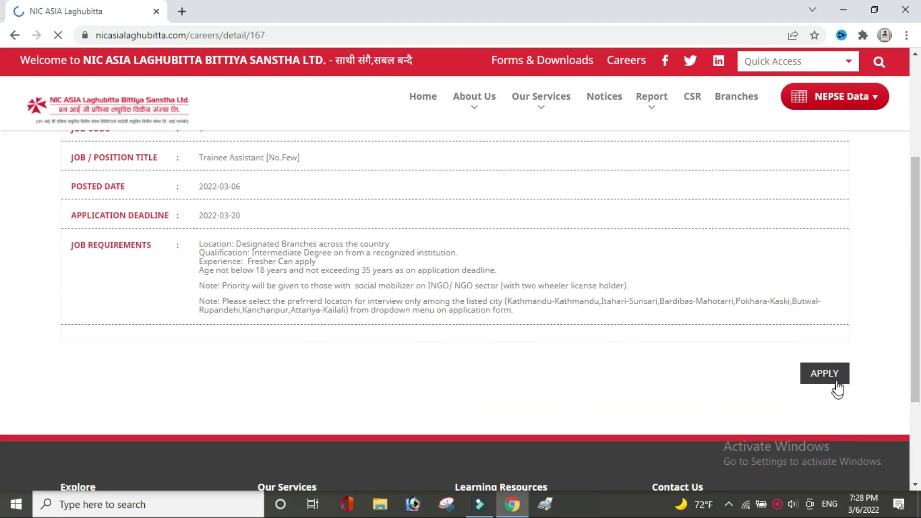
pyautogui.click(828, 376)
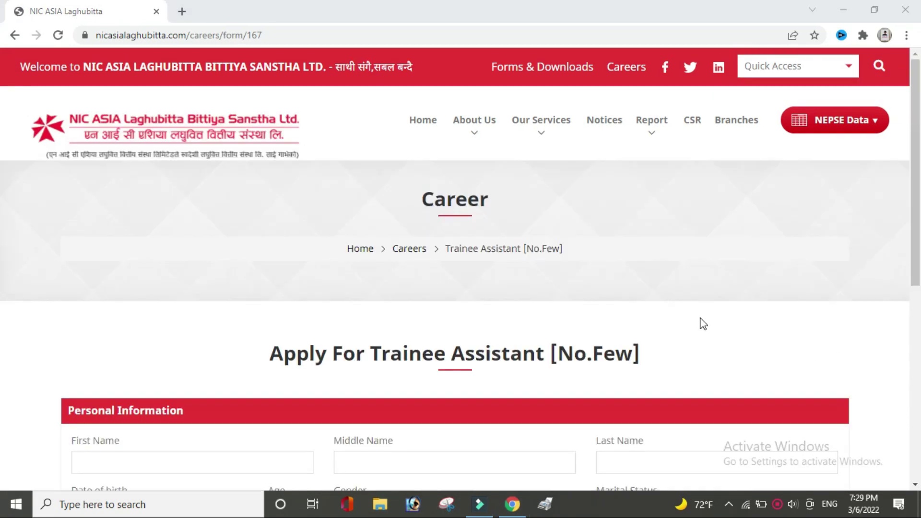
# Fill in the Personal Information section from the applicant's saved details, enter the date of birth, and check the nationality and citizenship number.
pyautogui.scroll(-3, 3, 325)
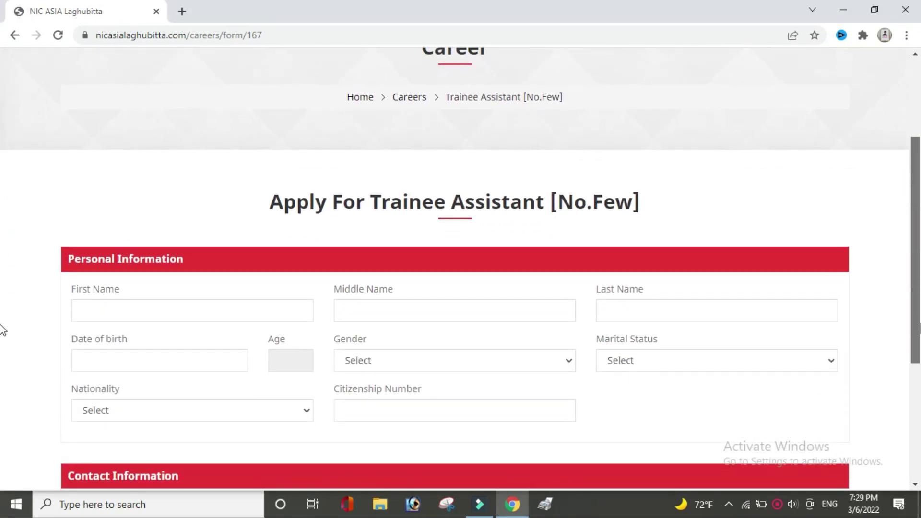
pyautogui.scroll(-2, 2, 325)
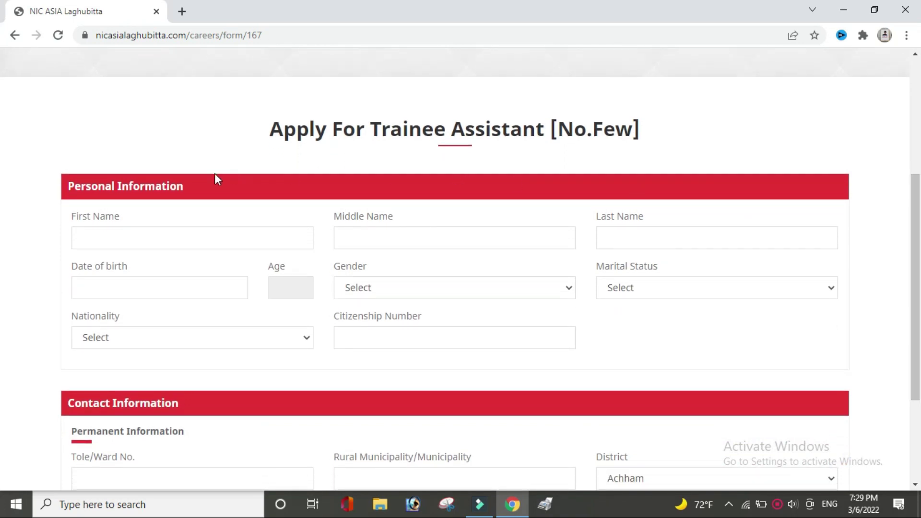
pyautogui.click(150, 238)
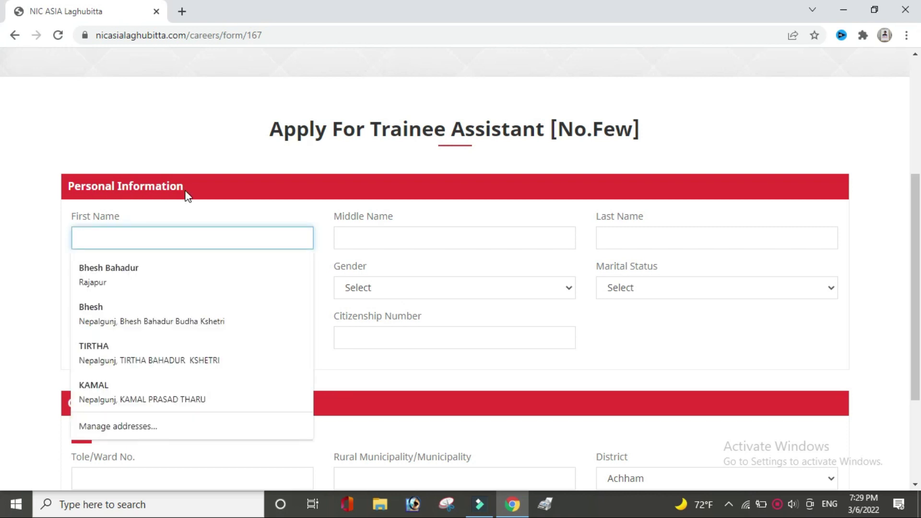
pyautogui.click(138, 273)
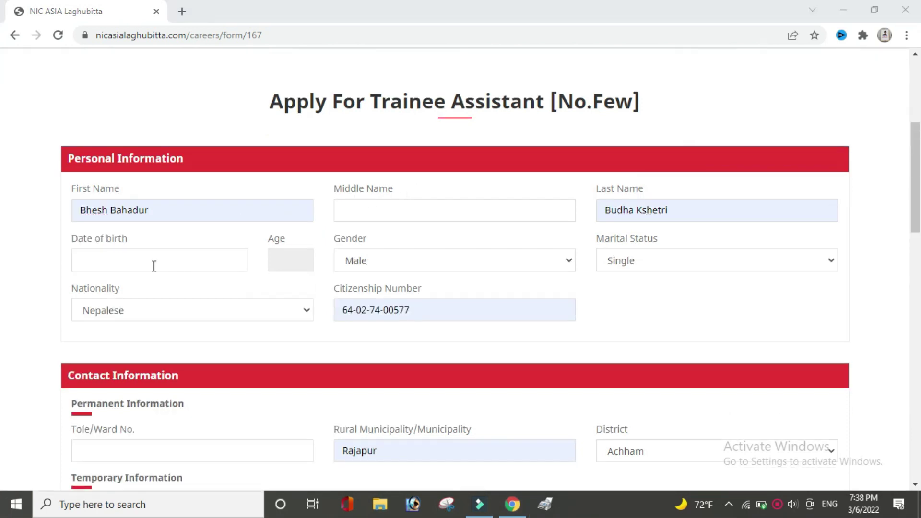
pyautogui.click(147, 264)
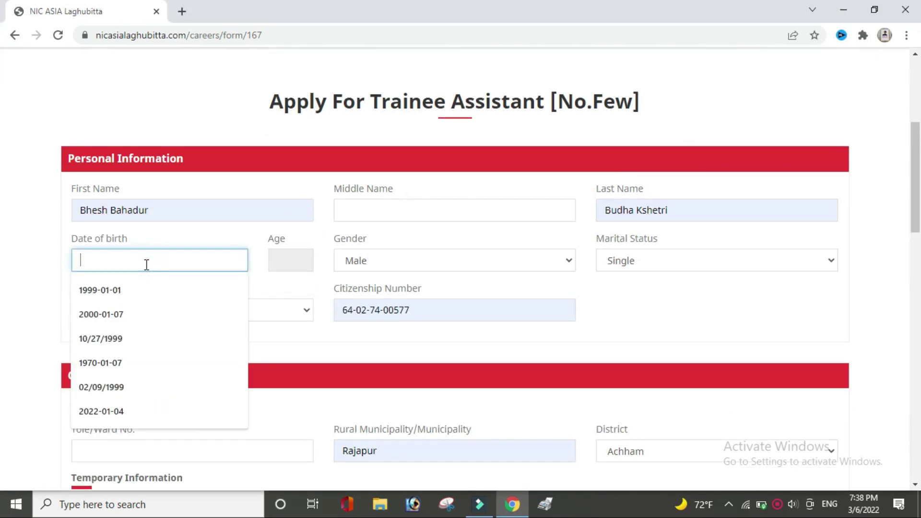
pyautogui.write('2055-01-01')
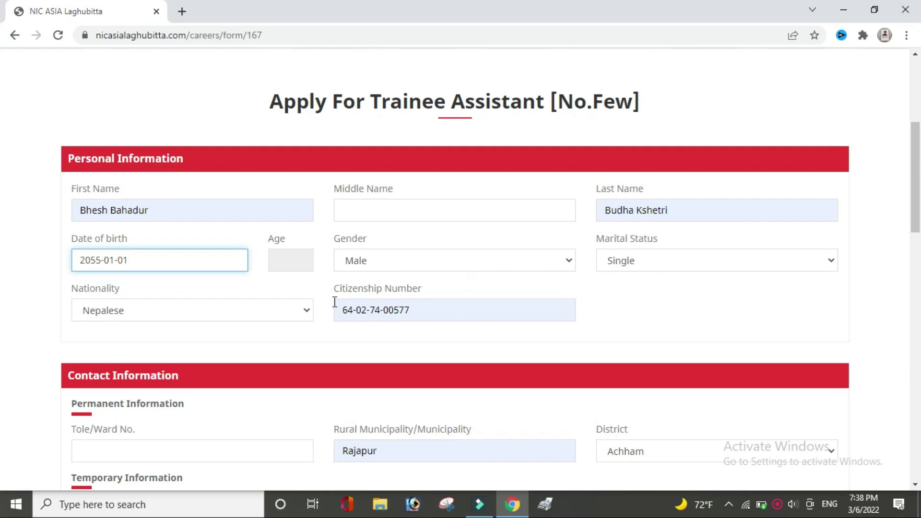
pyautogui.click(306, 311)
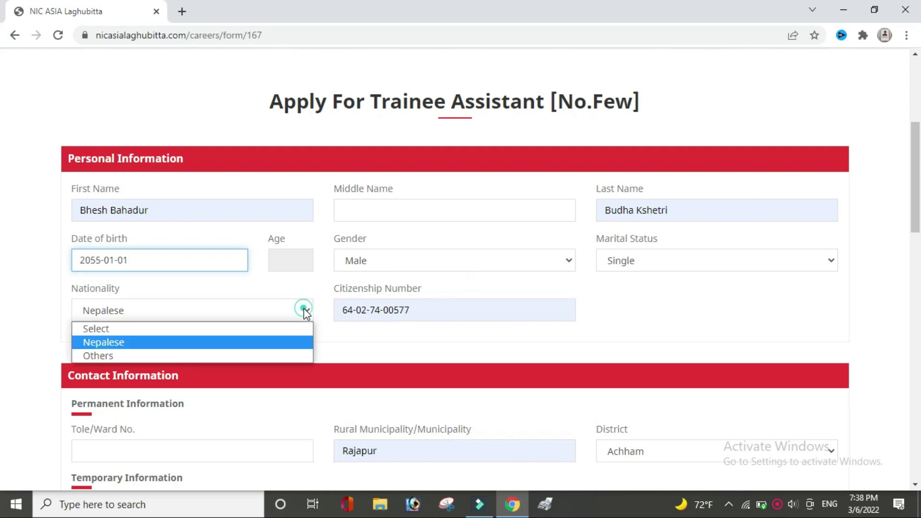
pyautogui.click(391, 309)
pyautogui.click(392, 310)
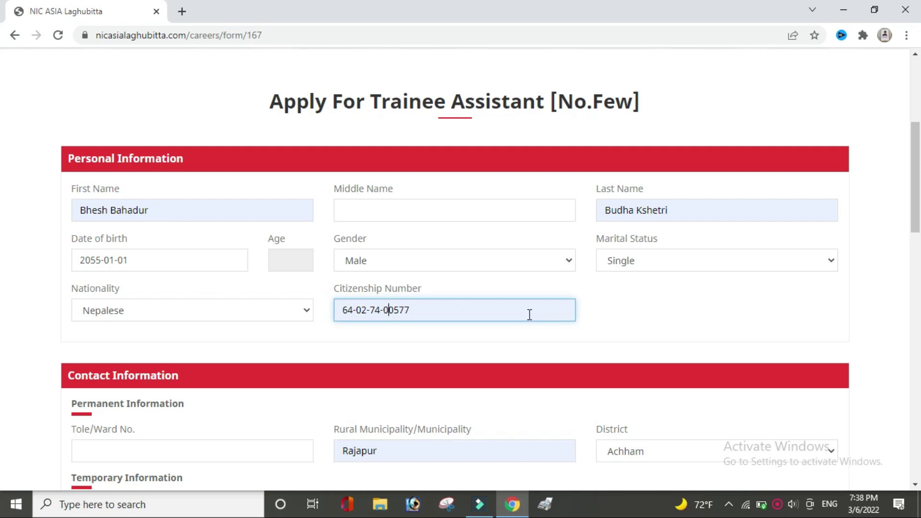
# Enter the ward number for the permanent and temporary addresses and fill in the temporary municipality from the saved address.
pyautogui.scroll(-3, 3, 252)
pyautogui.scroll(-2, 2, 253)
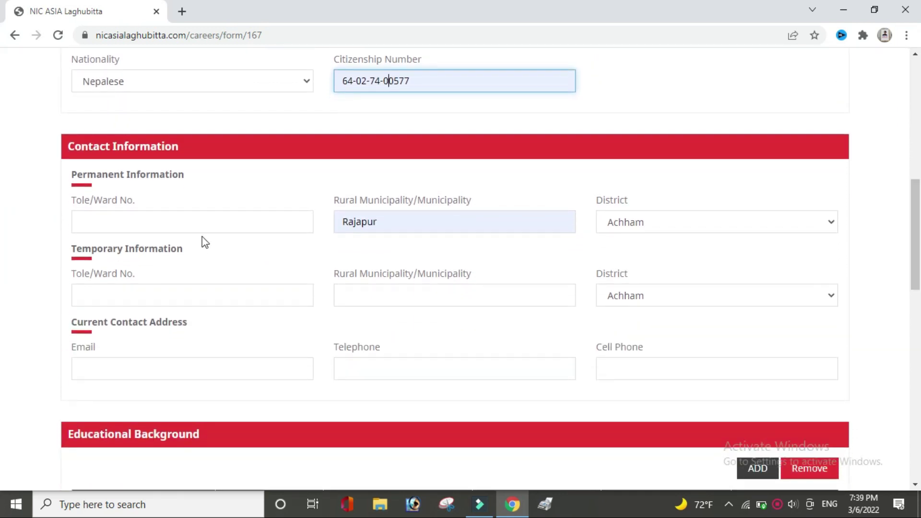
pyautogui.click(196, 224)
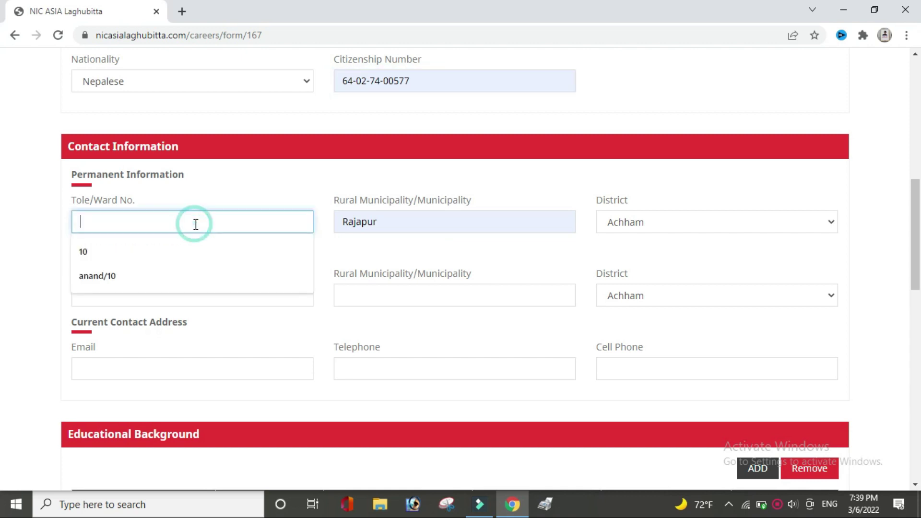
pyautogui.click(196, 253)
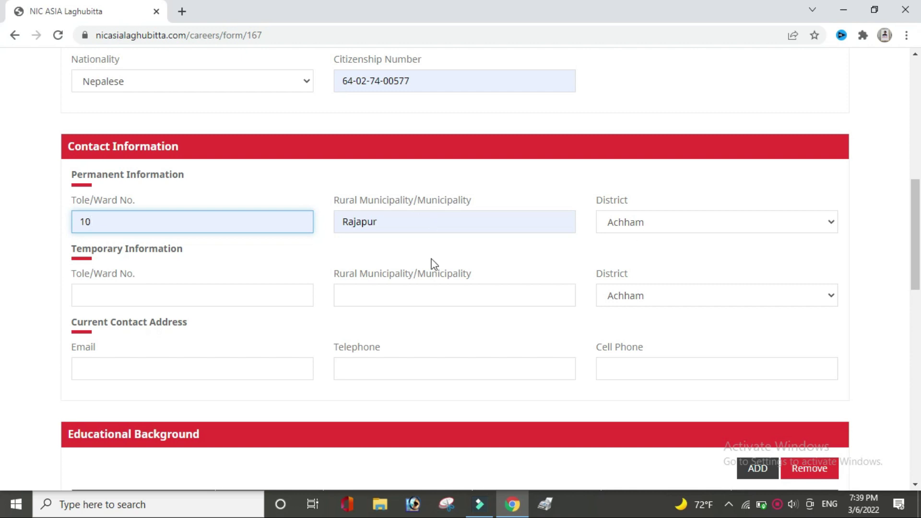
pyautogui.click(173, 291)
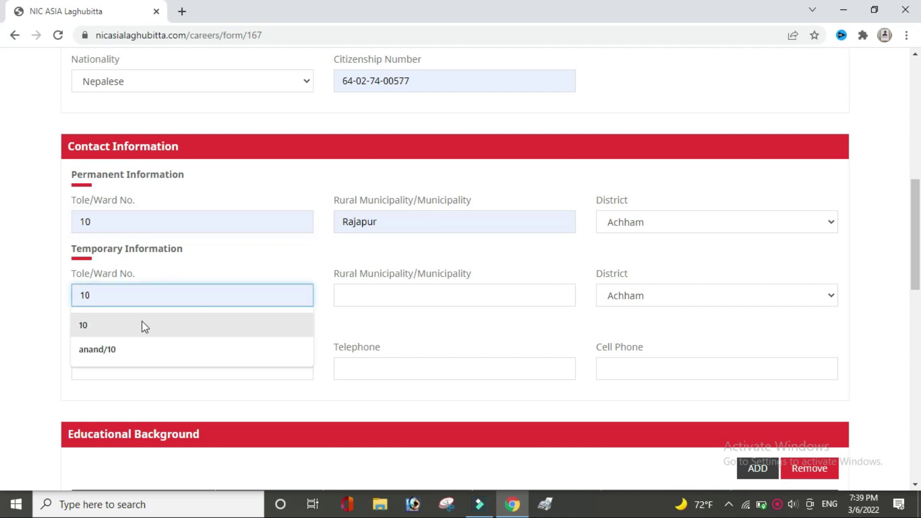
pyautogui.click(138, 324)
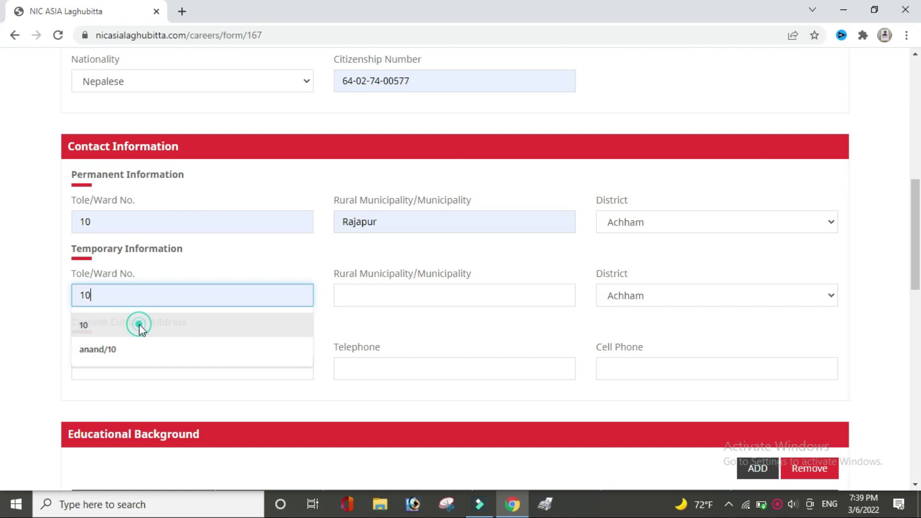
pyautogui.click(440, 288)
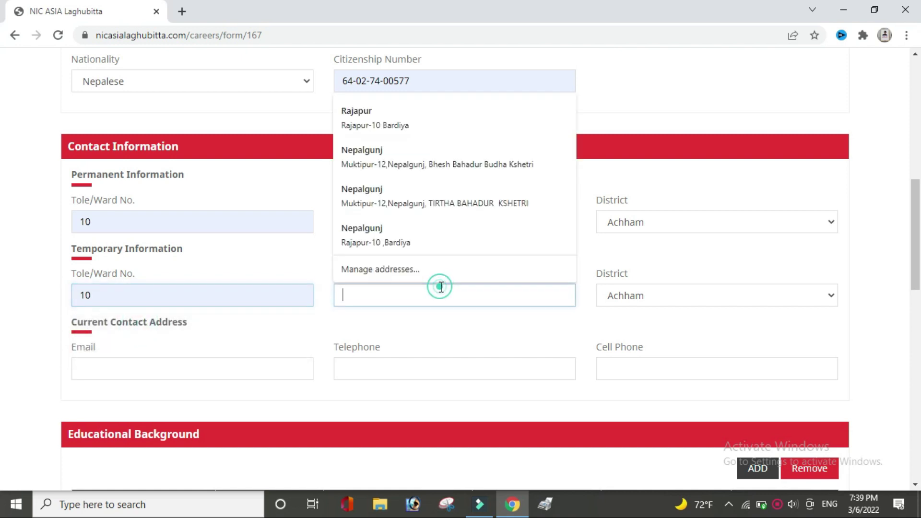
pyautogui.click(408, 126)
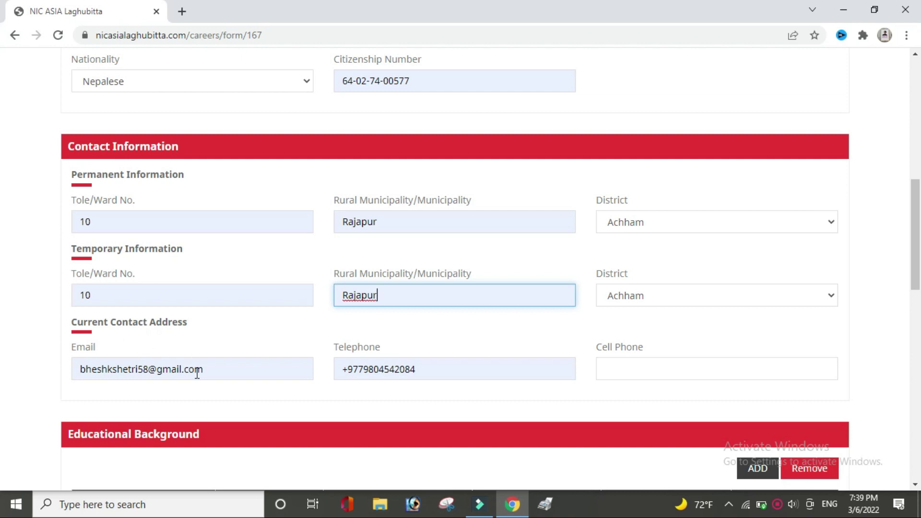
# Remove the country code from the telephone number and copy the shortened number into the Cell Phone field.
pyautogui.click(367, 373)
pyautogui.moveTo(367, 373); pyautogui.dragTo(313, 371)
pyautogui.press('BackSpace')
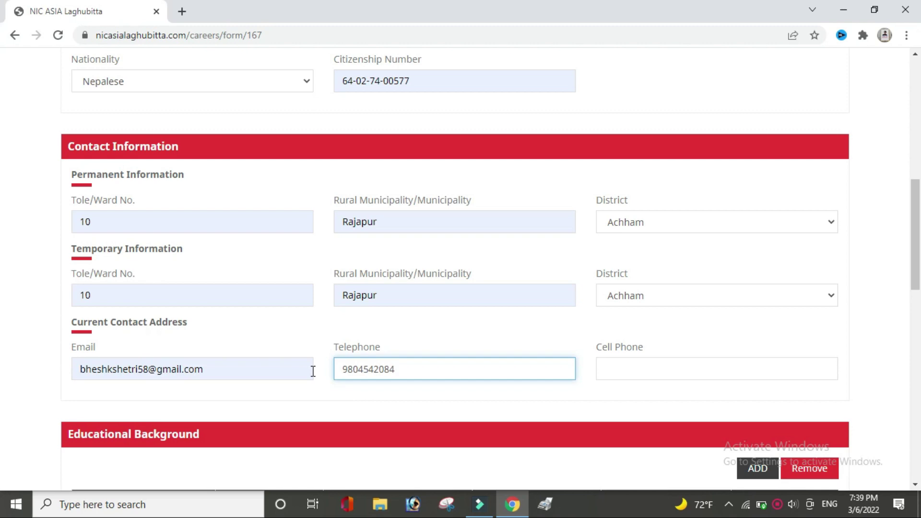
pyautogui.hotkey('ctrl', 'a')
pyautogui.hotkey('ctrl', 'c')
pyautogui.click(746, 370)
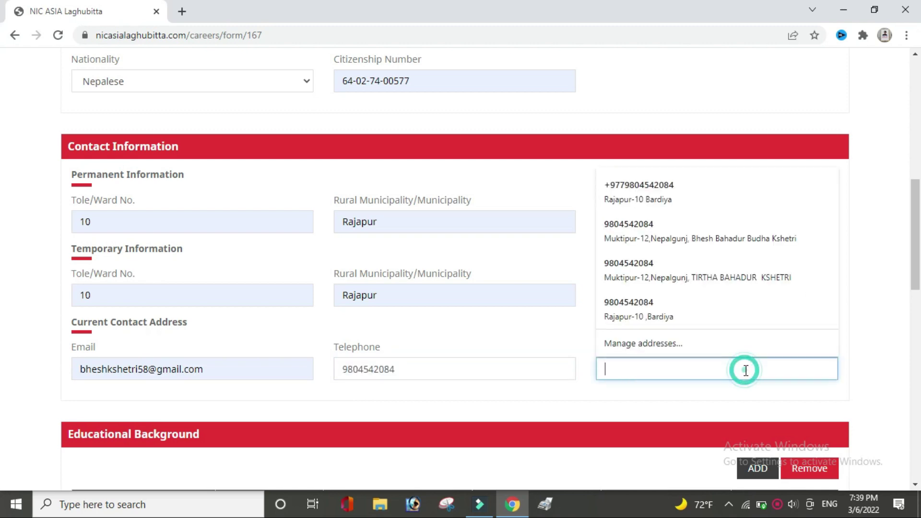
pyautogui.hotkey('ctrl', 'v')
# In the Educational Background row, choose 10+2/Intermediate as degree, name it +2, and enter abc sss as the college.
pyautogui.scroll(-1, 2, 310)
pyautogui.scroll(-5, 3, 309)
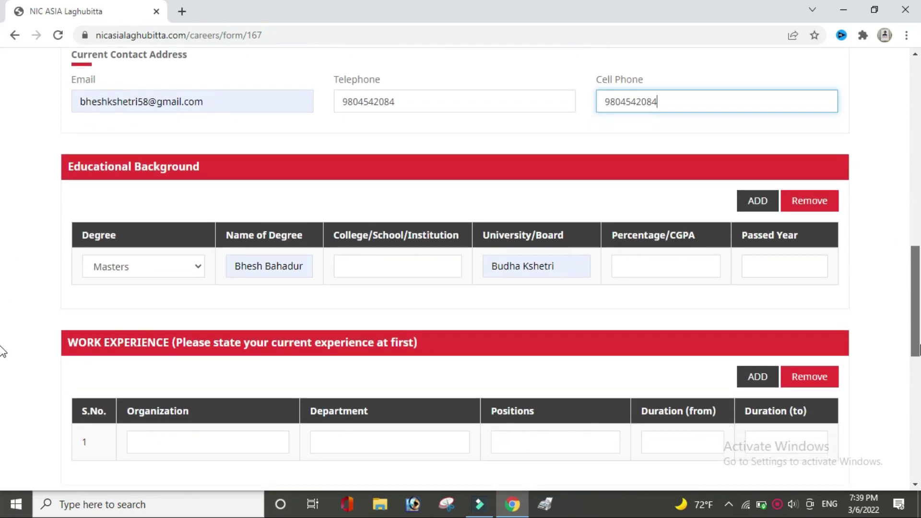
pyautogui.click(198, 267)
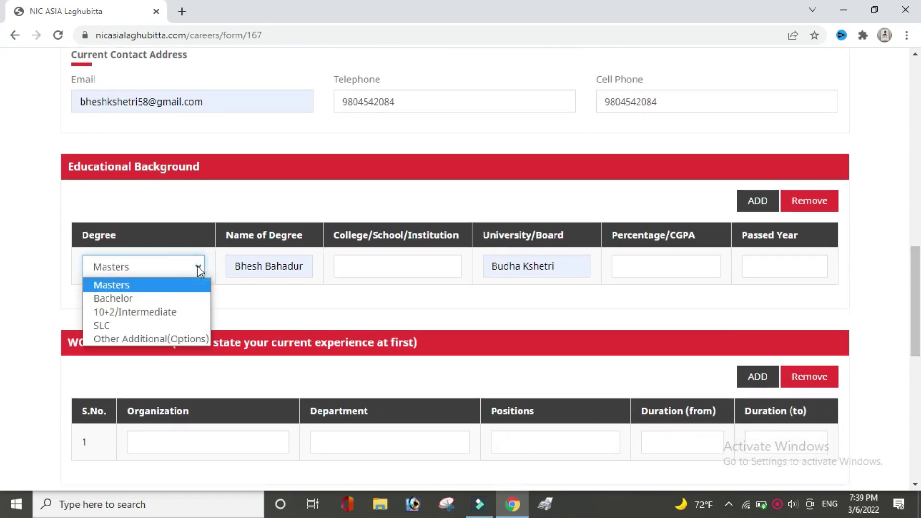
pyautogui.click(180, 312)
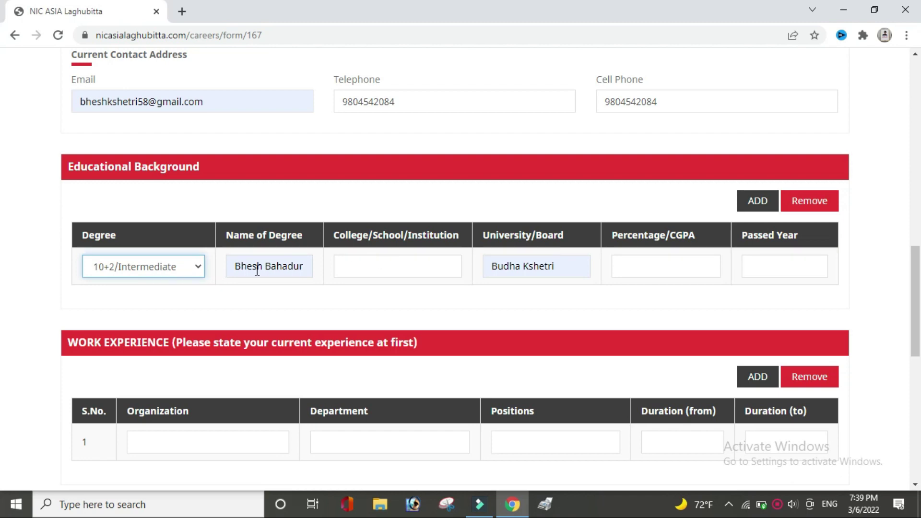
pyautogui.click(305, 267)
pyautogui.moveTo(304, 266); pyautogui.dragTo(236, 266)
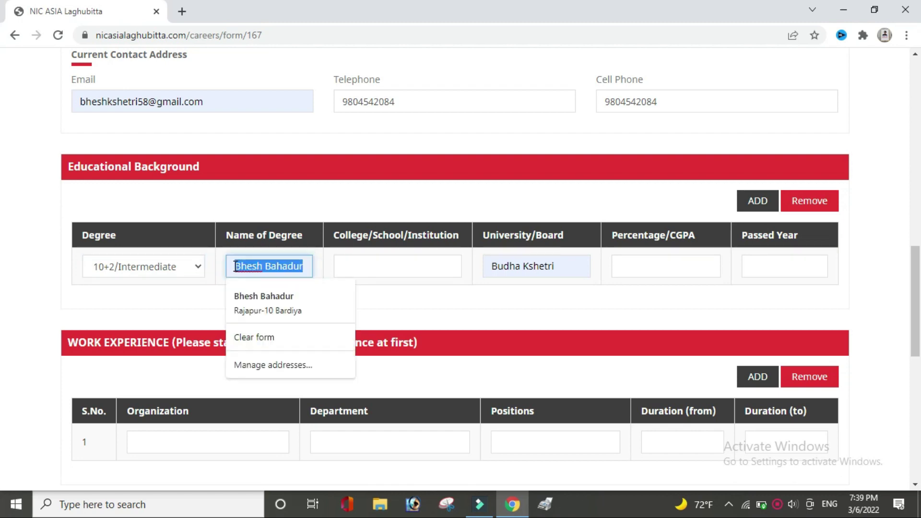
pyautogui.write('+2')
pyautogui.click(382, 266)
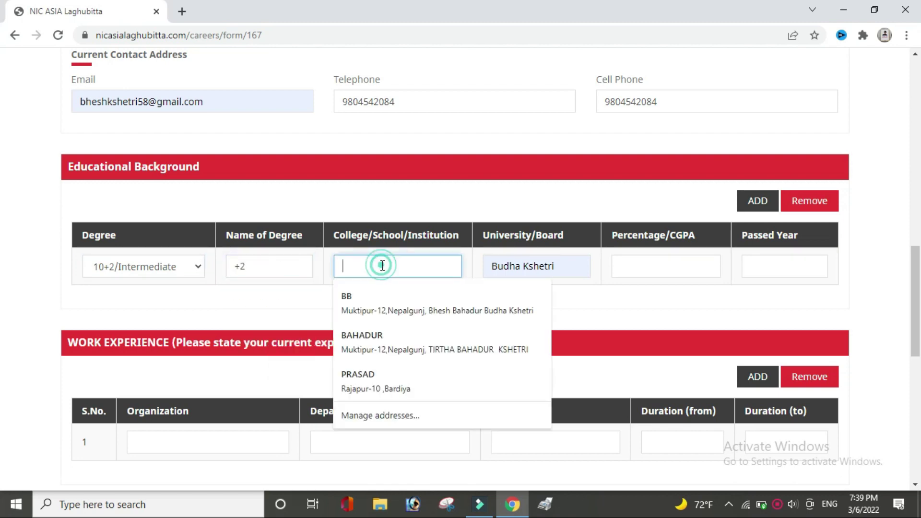
pyautogui.write('abc ')
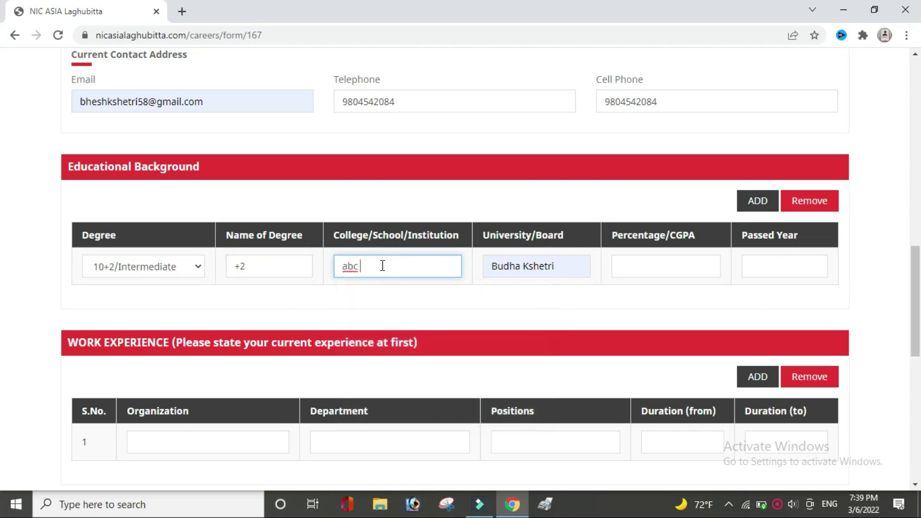
pyautogui.write('sss')
# Replace the autofilled University/Board entry in the education row with neb.
pyautogui.tripleClick(571, 265)
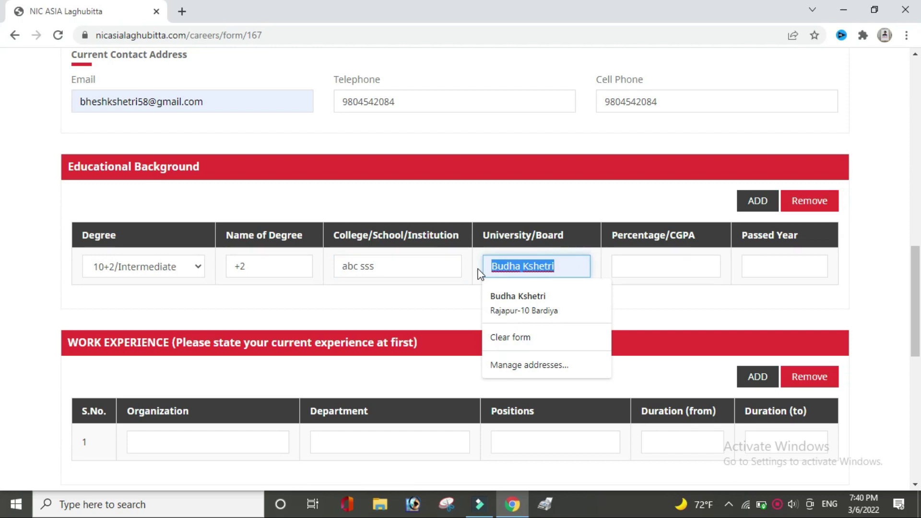
pyautogui.press('Tab')
pyautogui.write('neb')
pyautogui.hotkey('ctrl', 'a')
pyautogui.hotkey('ctrl', 'c')
pyautogui.hotkey('shift', 'Tab')
pyautogui.hotkey('ctrl', 'v')
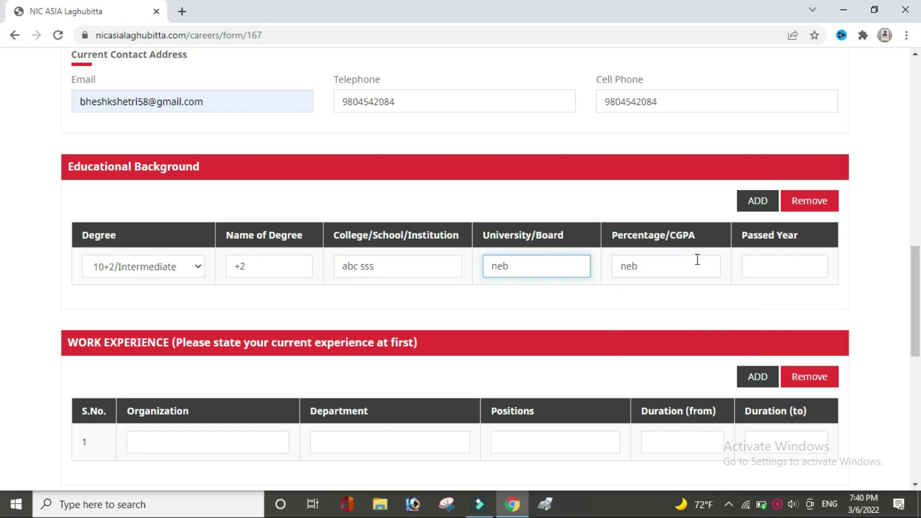
# Set the education row's Percentage/CGPA to 75 and its passed year to 2071.
pyautogui.tripleClick(678, 261)
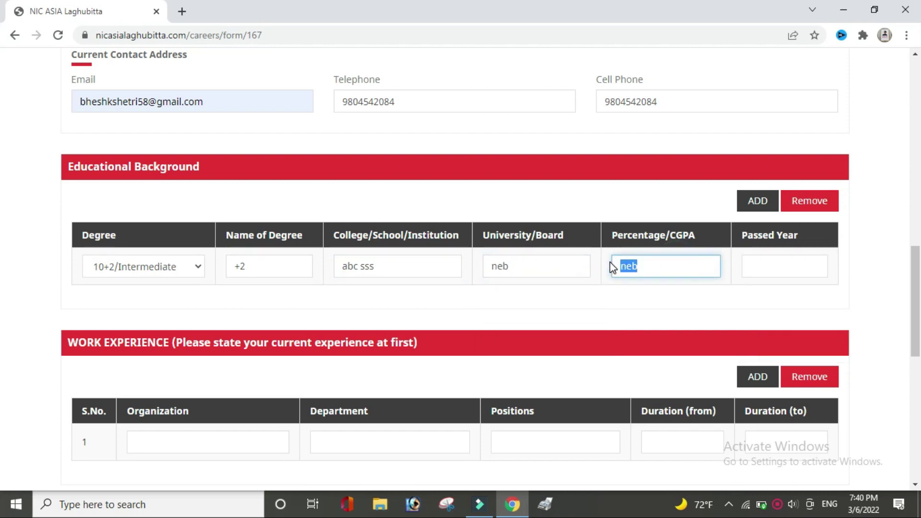
pyautogui.write('75')
pyautogui.click(779, 263)
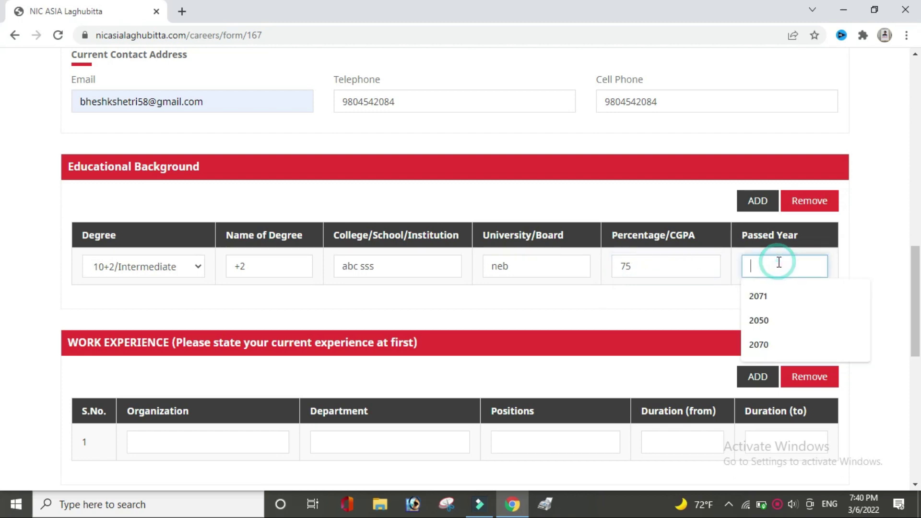
pyautogui.click(781, 297)
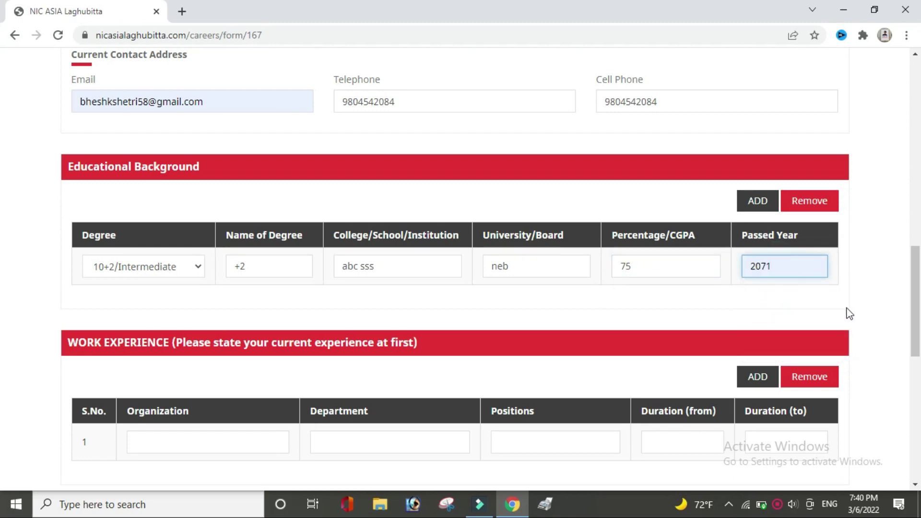
pyautogui.click(742, 209)
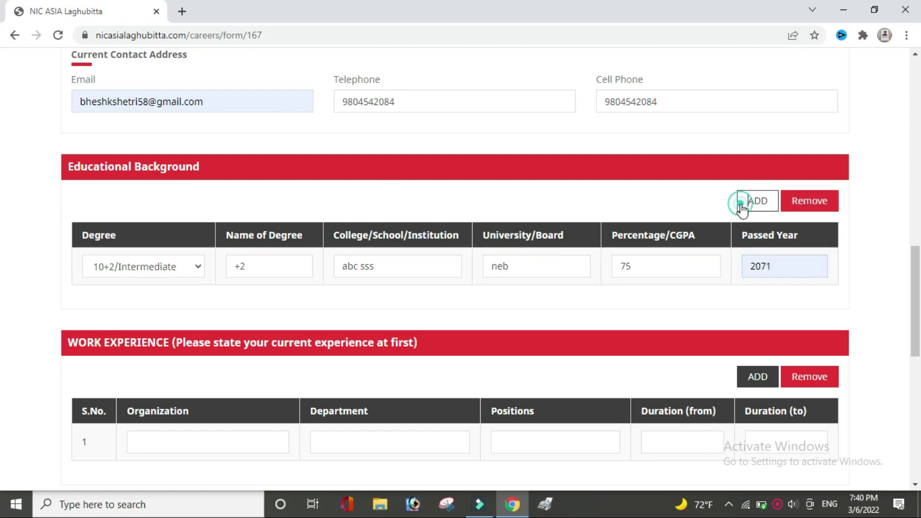
# In the first Work Experience row, enter fdrjfjkj as organization, sdxfcvmbm as department and bjj as position.
pyautogui.scroll(-2, 742, 210)
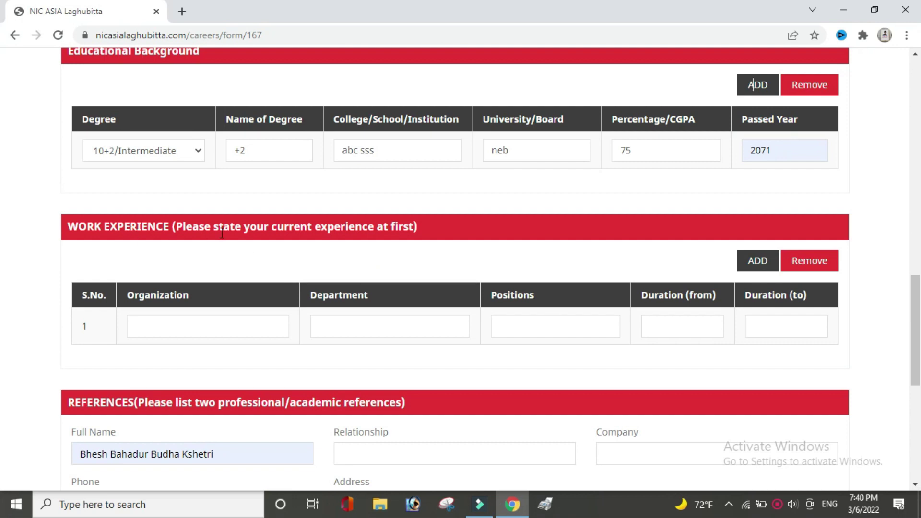
pyautogui.click(210, 327)
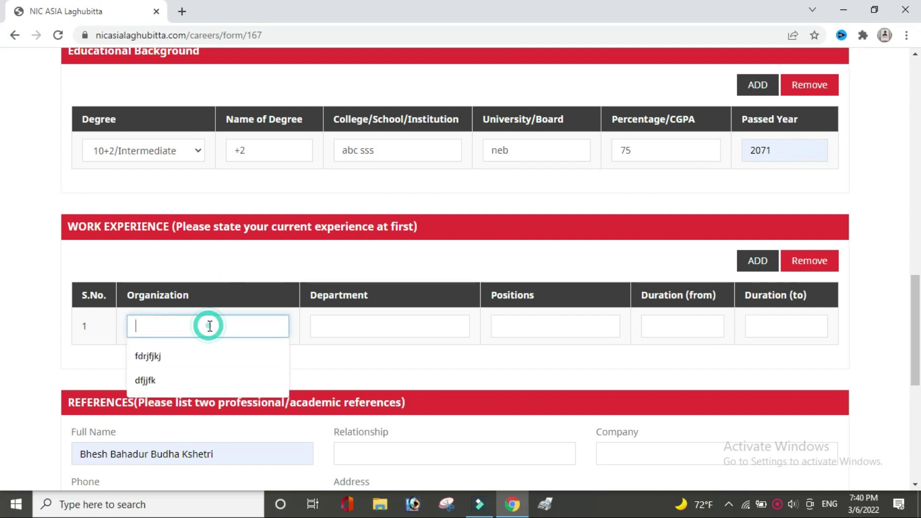
pyautogui.click(201, 355)
pyautogui.click(366, 323)
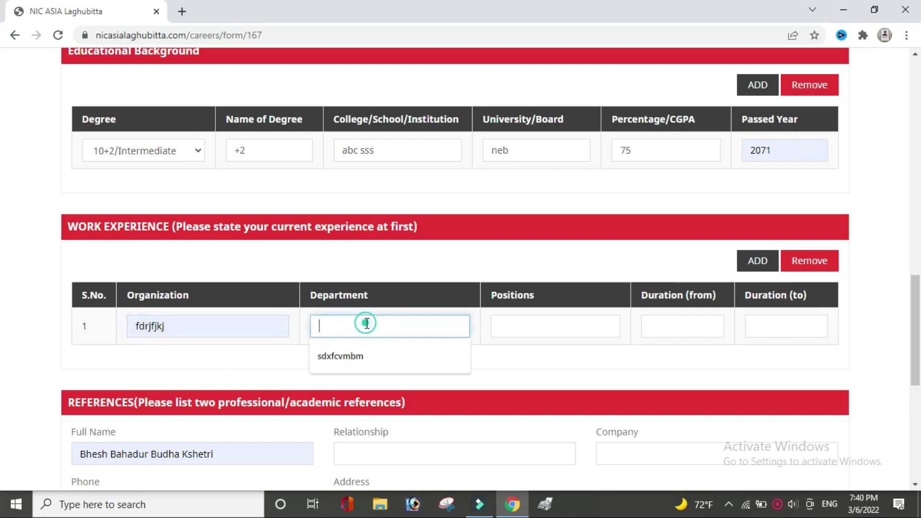
pyautogui.click(375, 355)
pyautogui.click(547, 325)
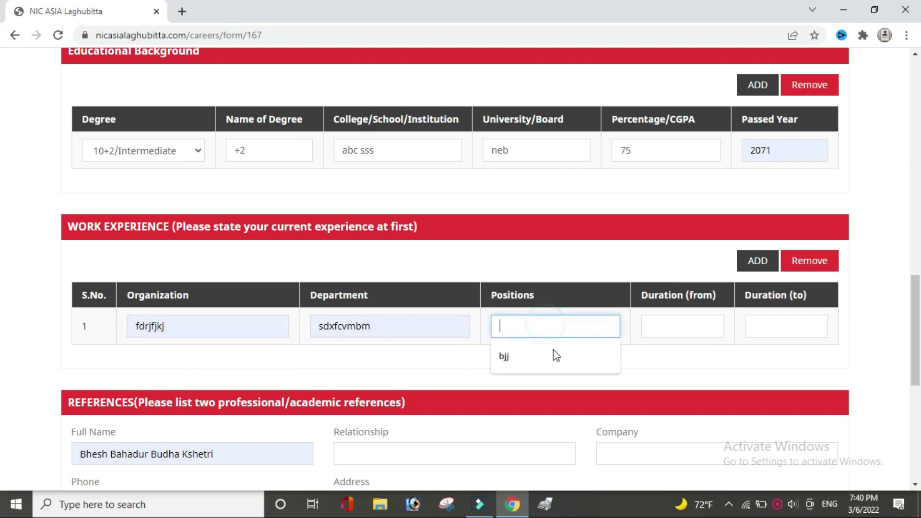
pyautogui.click(554, 353)
# Set the work experience duration from 2021-02-01 to 2021-09-27.
pyautogui.click(667, 322)
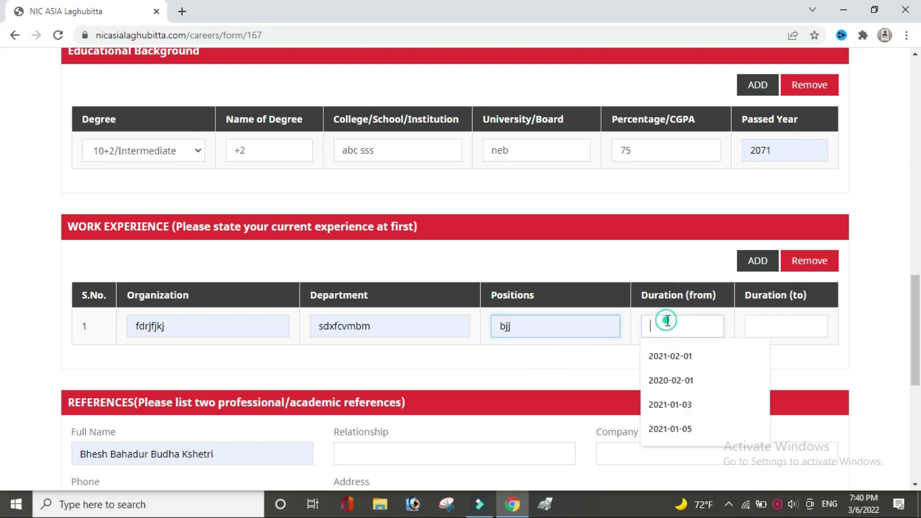
pyautogui.click(673, 357)
pyautogui.click(766, 326)
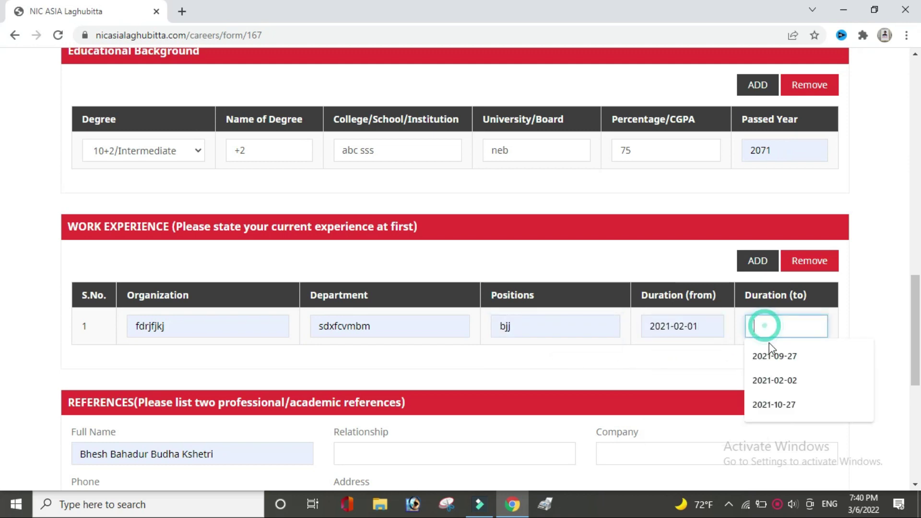
pyautogui.click(773, 357)
# Complete the first reference with relationship friend, company kjmbvnbcv, and the saved phone number and address.
pyautogui.scroll(-5, 917, 330)
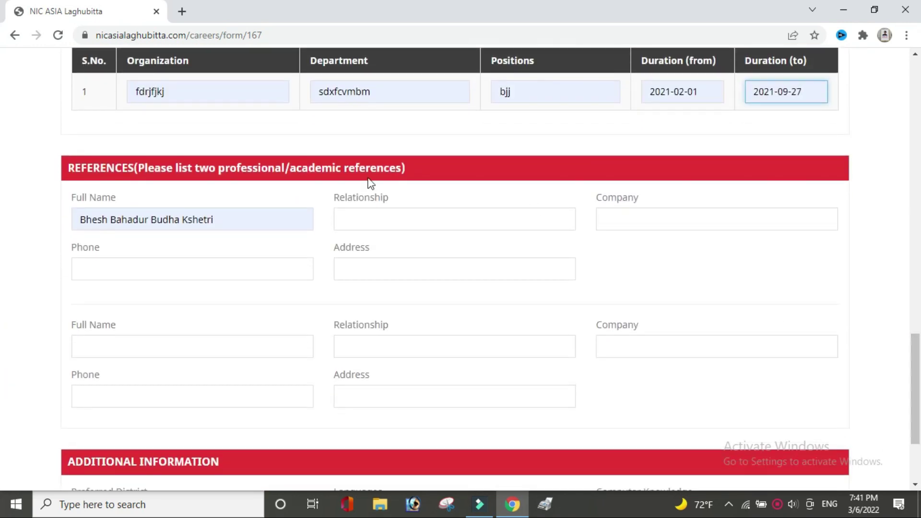
pyautogui.click(385, 222)
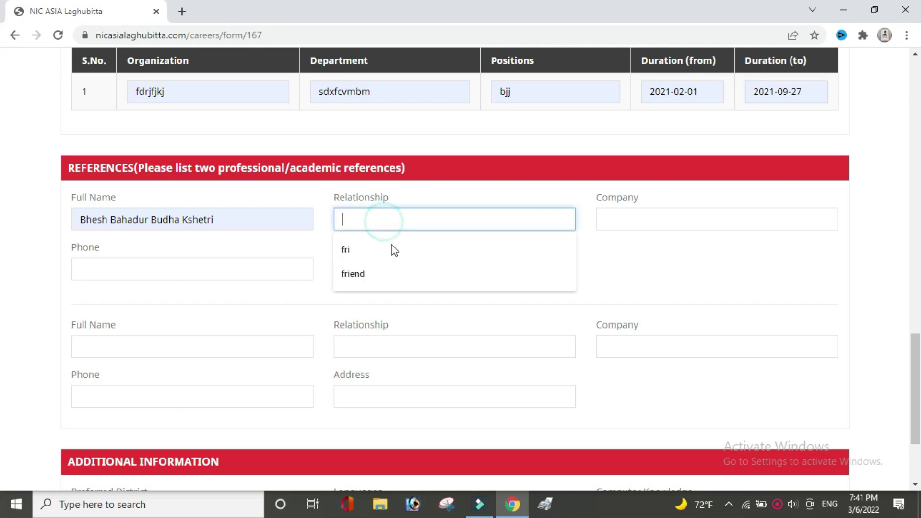
pyautogui.click(397, 272)
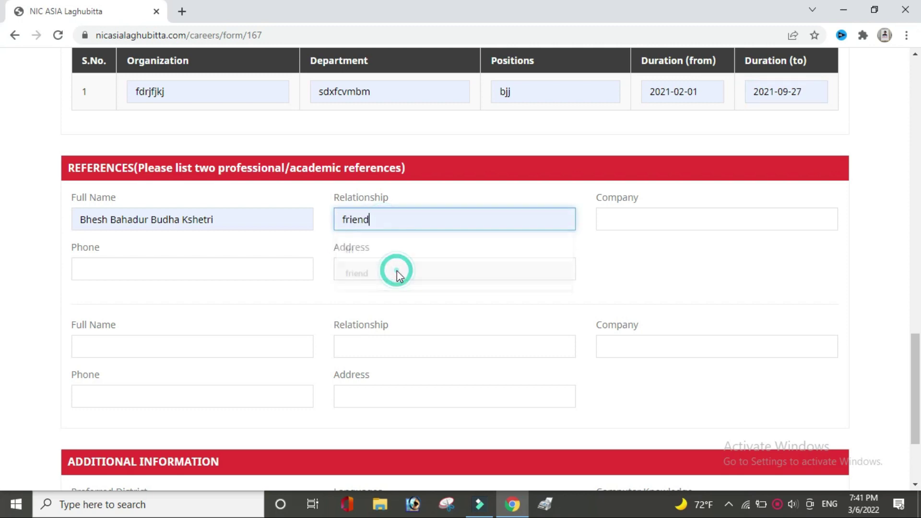
pyautogui.click(686, 215)
pyautogui.click(644, 272)
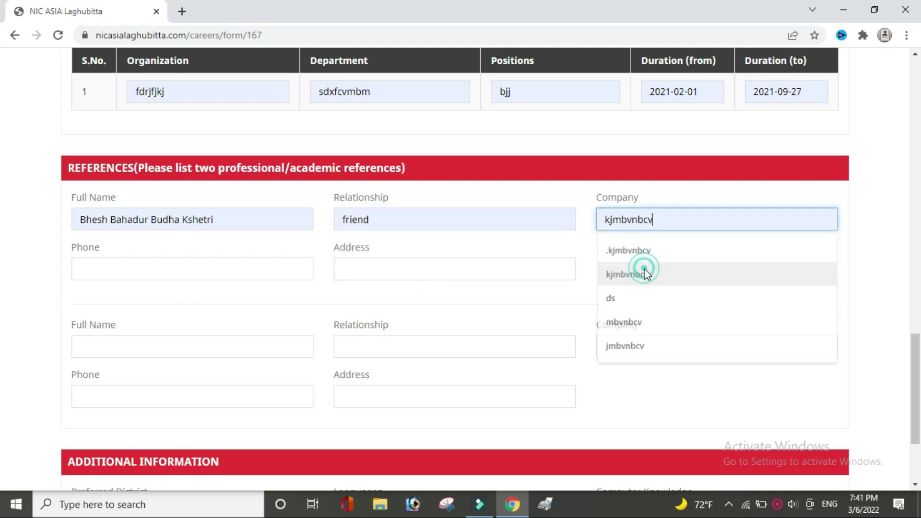
pyautogui.click(219, 267)
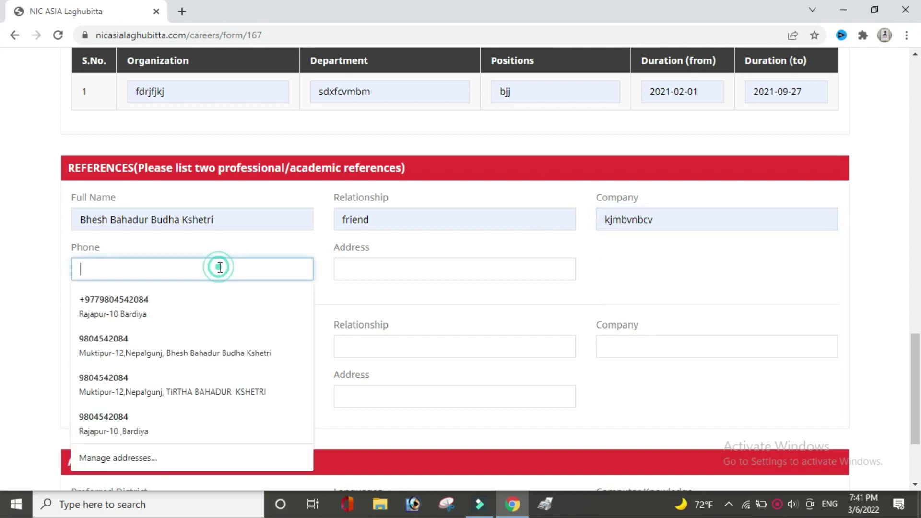
pyautogui.click(187, 352)
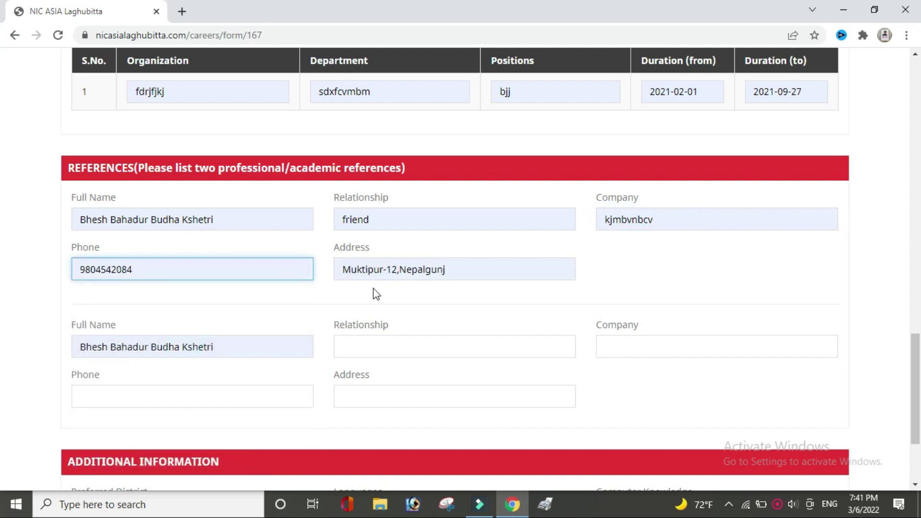
# Complete the second reference with relationship sdfjf, company fcv, and a saved phone number with its address.
pyautogui.click(452, 342)
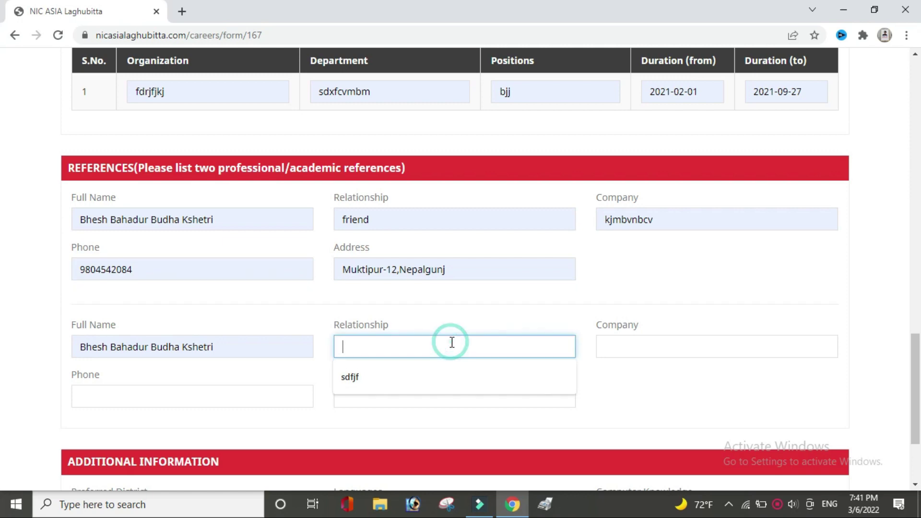
pyautogui.click(407, 371)
pyautogui.click(624, 354)
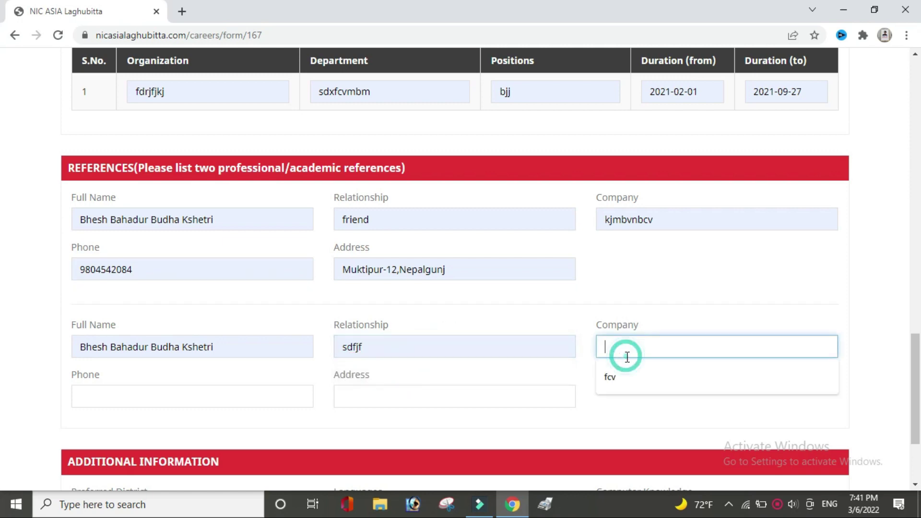
pyautogui.click(623, 376)
pyautogui.click(284, 395)
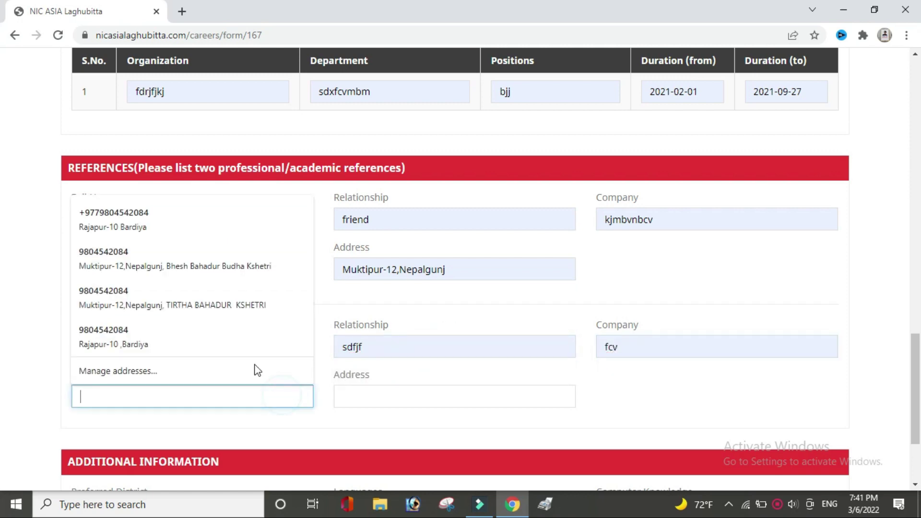
pyautogui.click(224, 329)
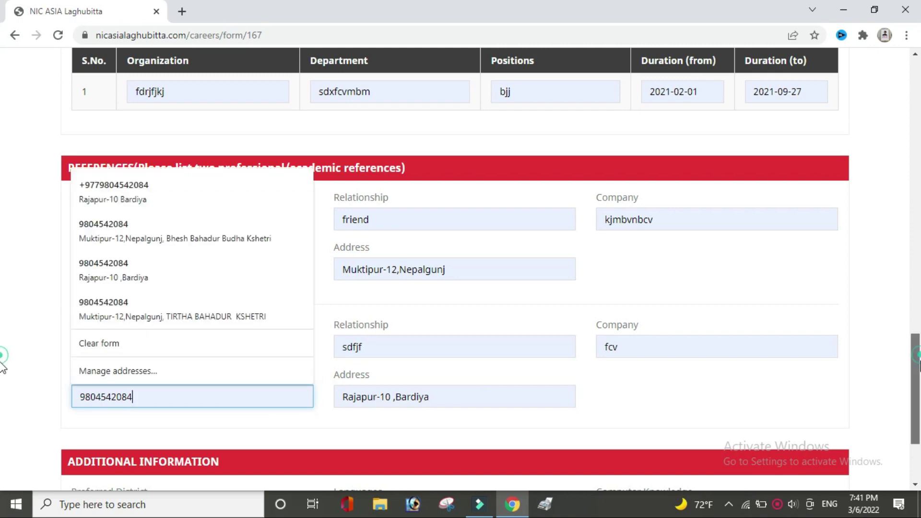
# Under Additional Information, enter nepali,english,hindi,tharu as languages and computer ,java,c++ as computer knowledge.
pyautogui.scroll(-3, 3, 364)
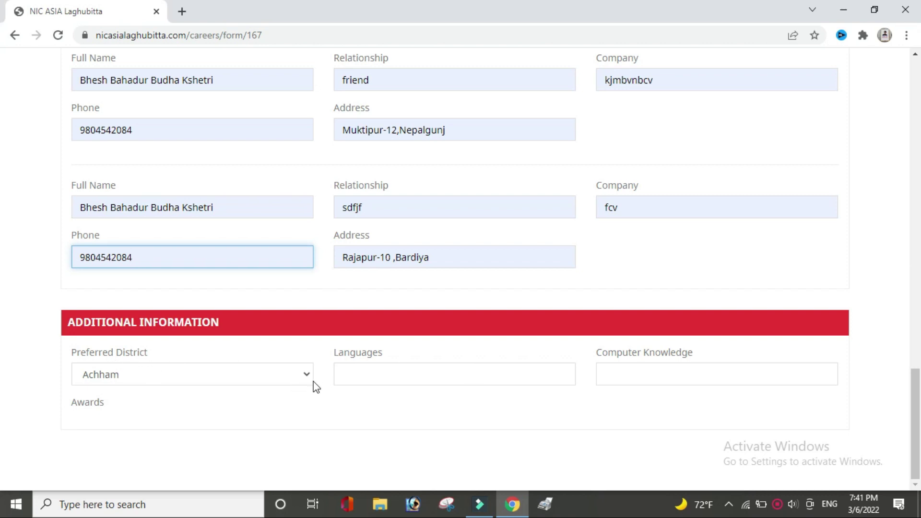
pyautogui.click(424, 368)
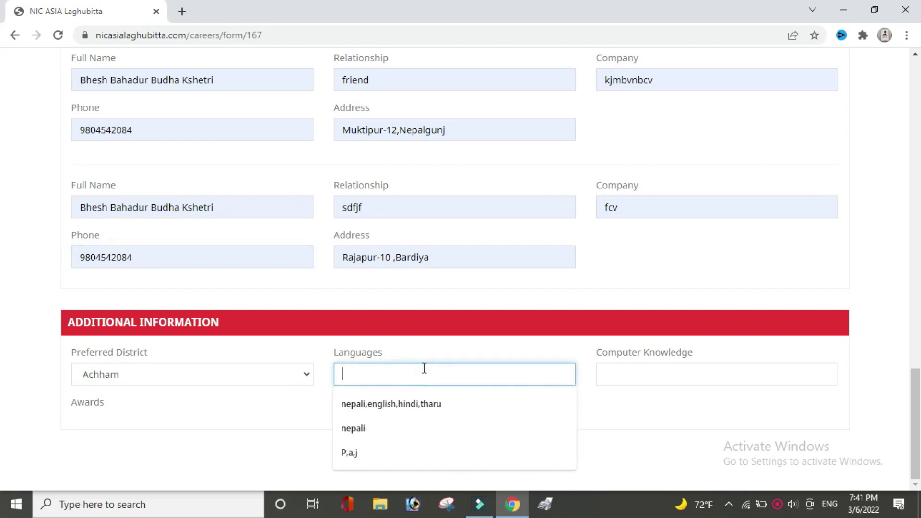
pyautogui.click(429, 405)
pyautogui.click(672, 377)
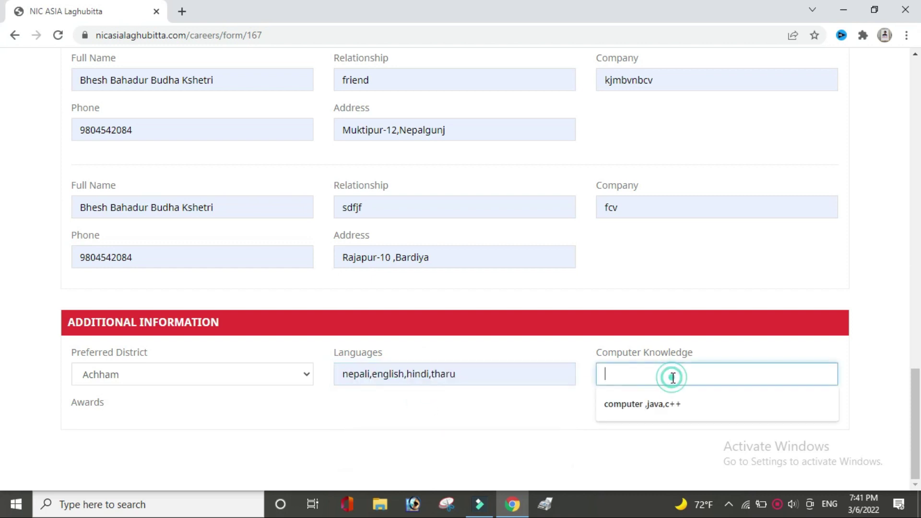
pyautogui.click(676, 404)
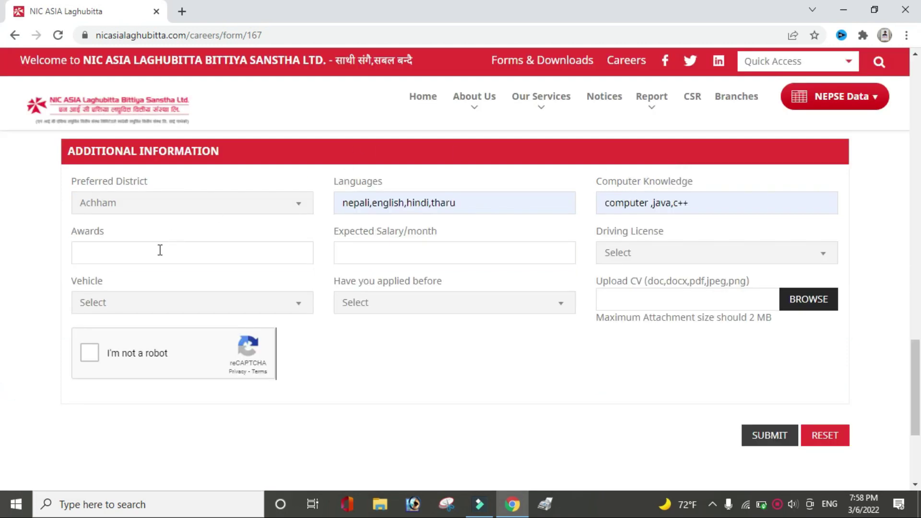
# Enter yes for Awards and 40000 as the expected monthly salary.
pyautogui.click(160, 250)
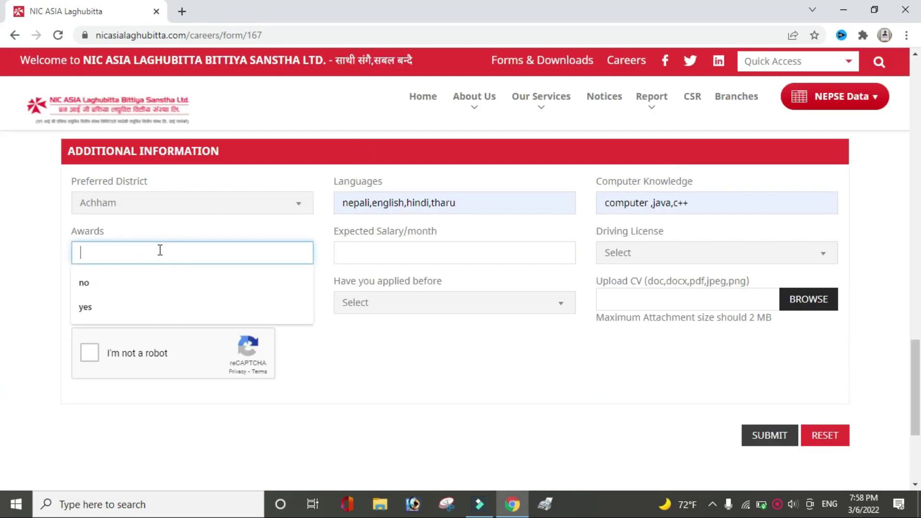
pyautogui.click(152, 300)
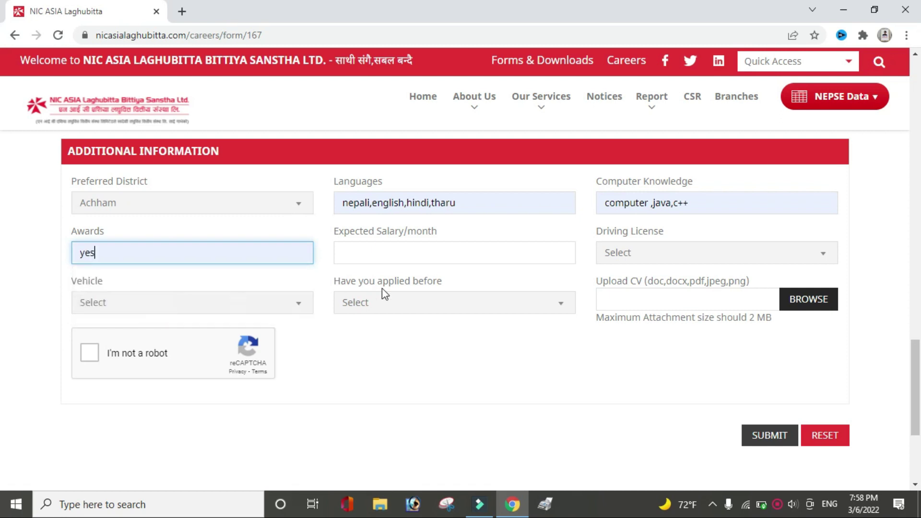
pyautogui.click(469, 251)
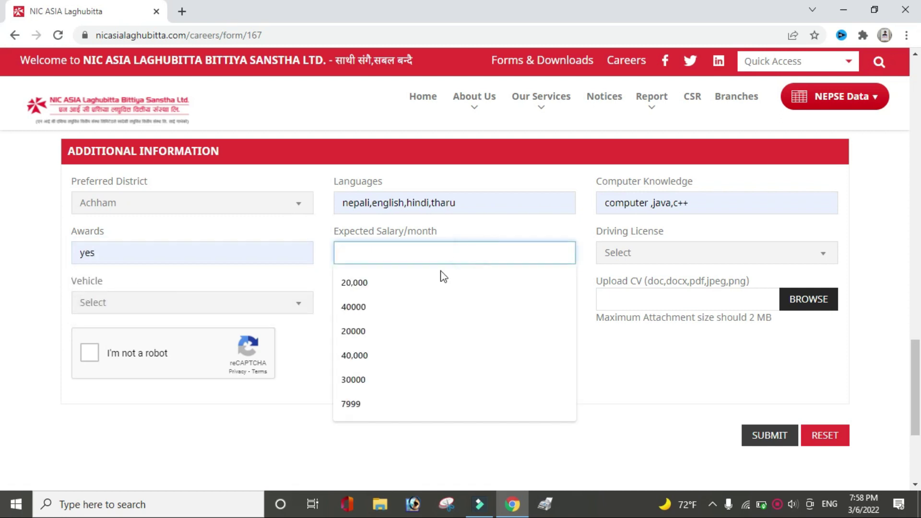
pyautogui.click(398, 306)
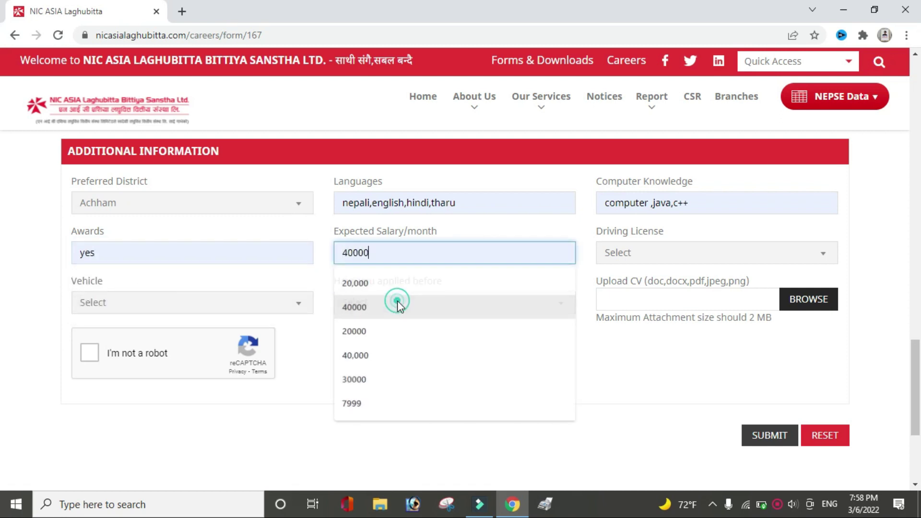
# Answer Yes for Driving License, Vehicle and Have you applied before.
pyautogui.click(683, 256)
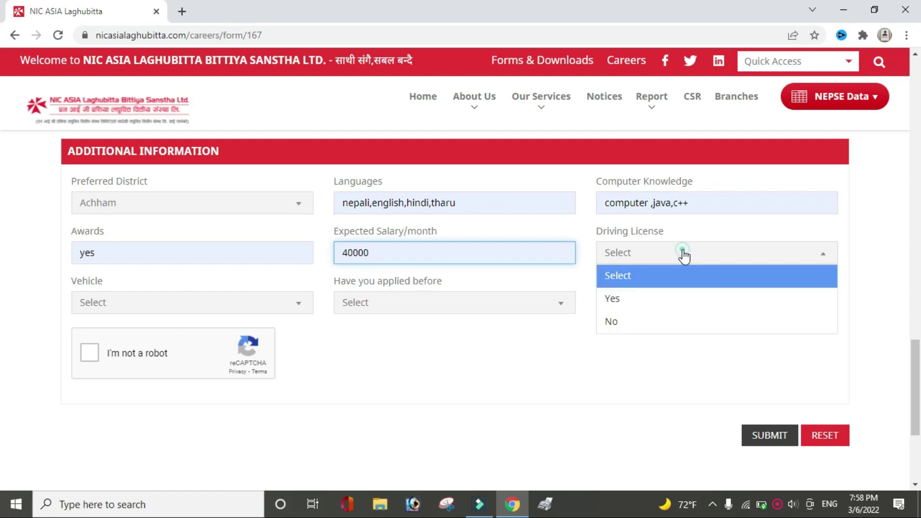
pyautogui.click(675, 298)
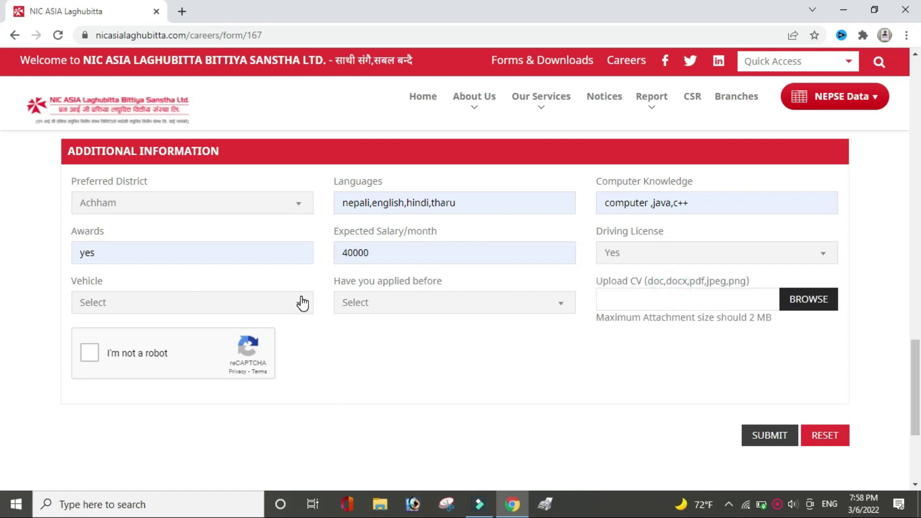
pyautogui.click(298, 303)
pyautogui.click(234, 351)
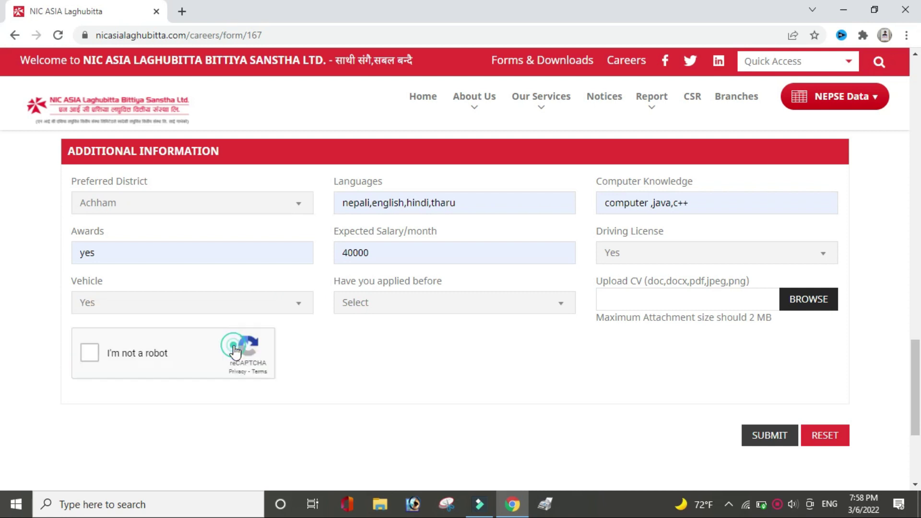
pyautogui.click(530, 317)
pyautogui.click(468, 360)
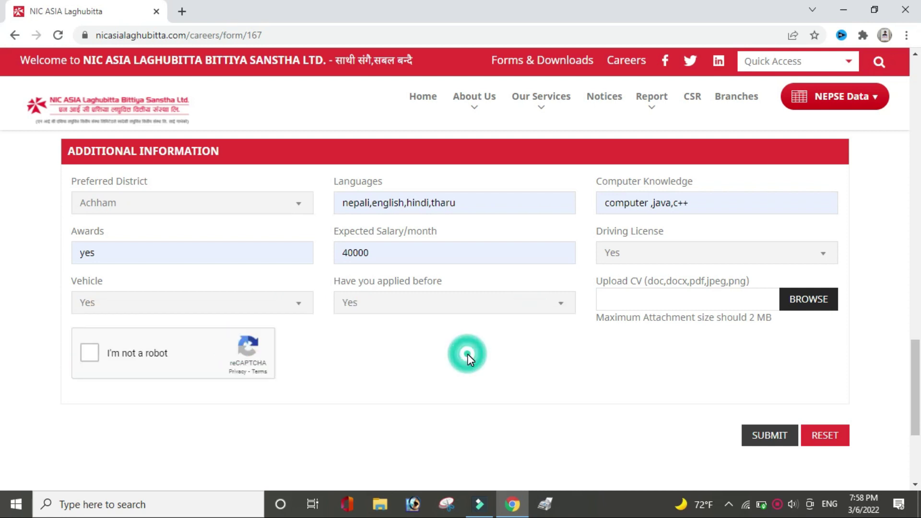
# Attach the image FotoJet (23) from the Downloads folder as the CV.
pyautogui.click(824, 311)
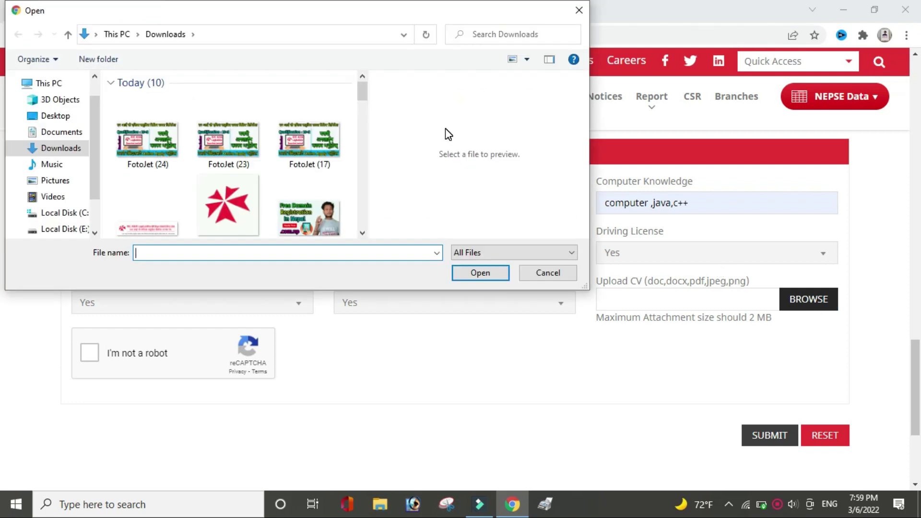
pyautogui.click(247, 154)
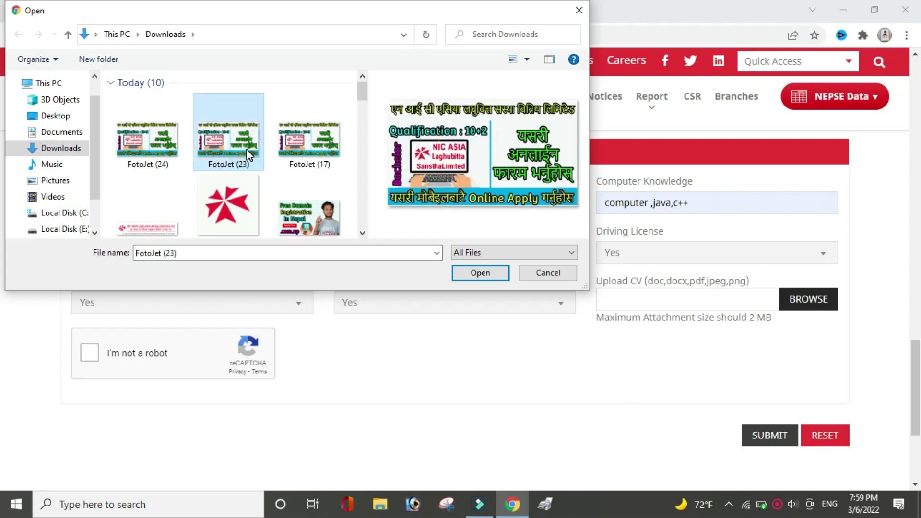
pyautogui.click(458, 273)
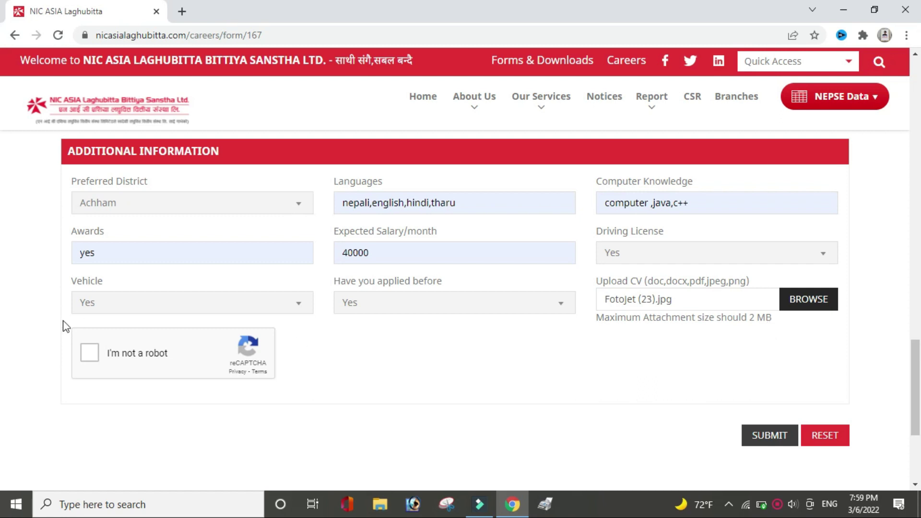
# Tick the I'm not a robot check and submit the Trainee Assistant application.
pyautogui.click(91, 355)
pyautogui.click(775, 434)
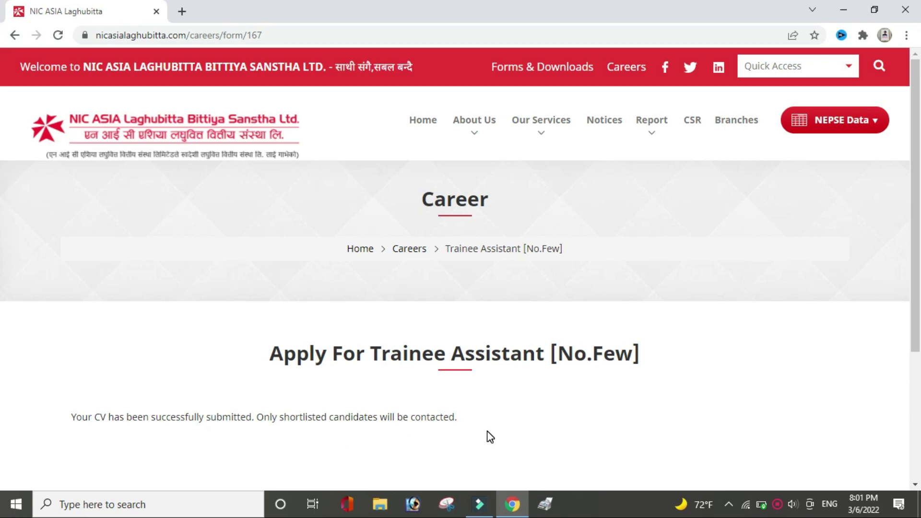
pyautogui.moveTo(916, 279); pyautogui.dragTo(918, 239)
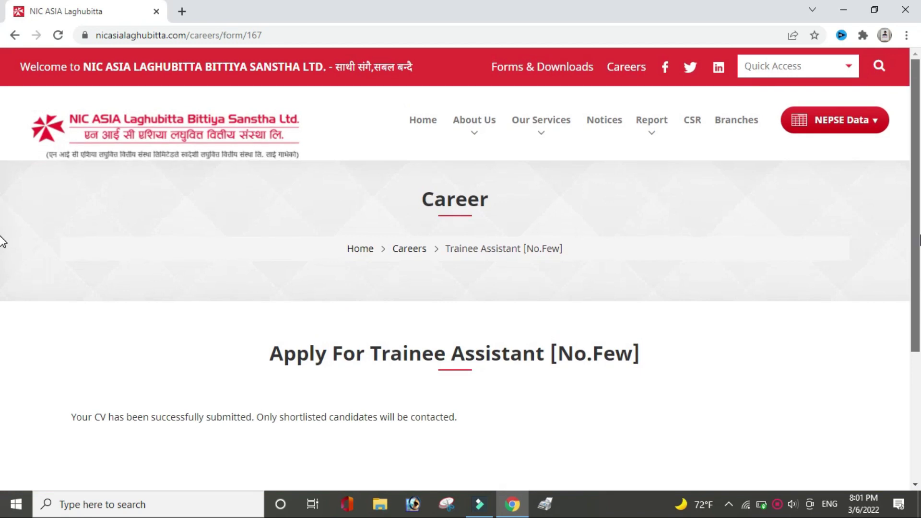